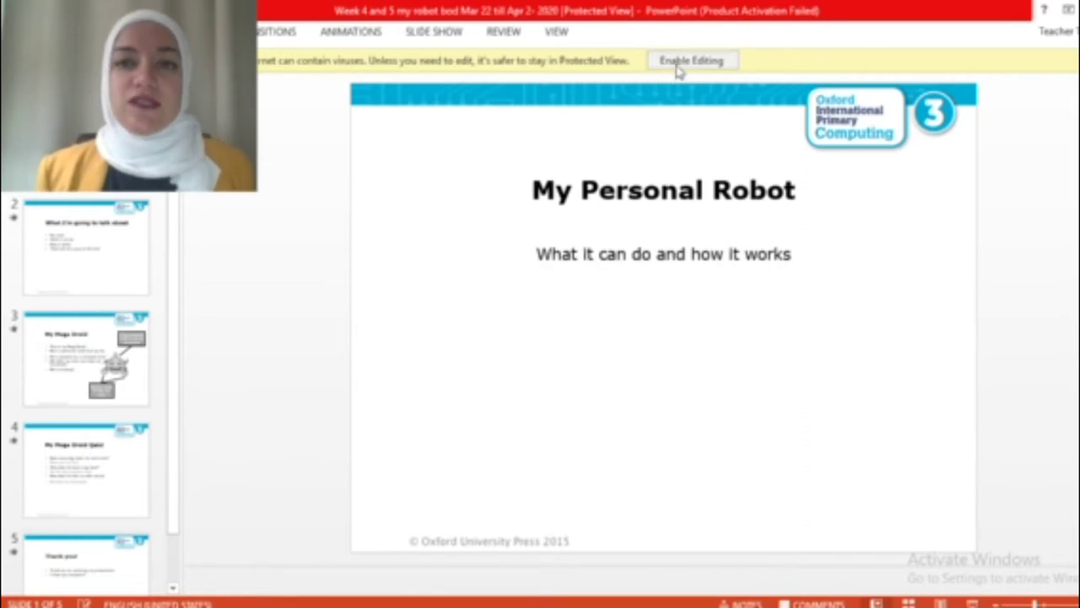
Enable editing on the Protected View bar so the robot deck can be edited.
left_click(677, 63)
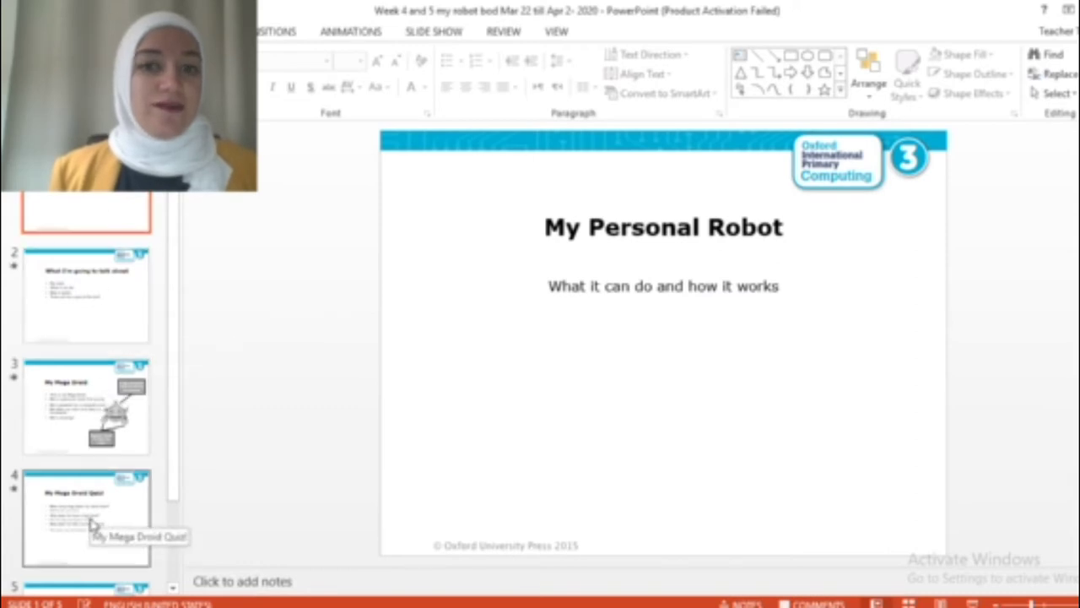
scroll(97, 426, "down", 3)
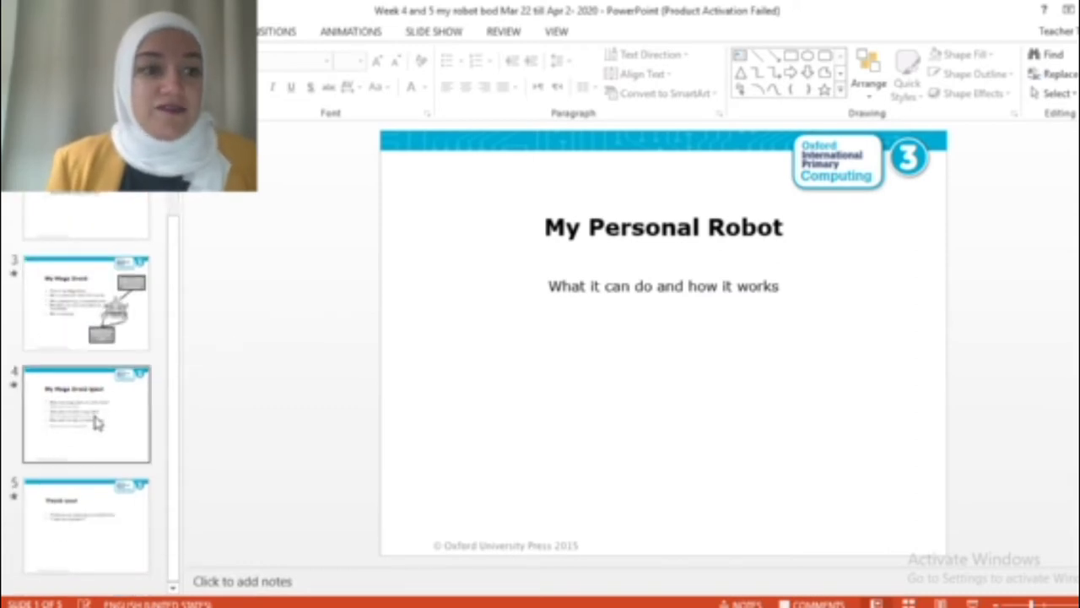
scroll(96, 421, "up", 2)
left_click(96, 417)
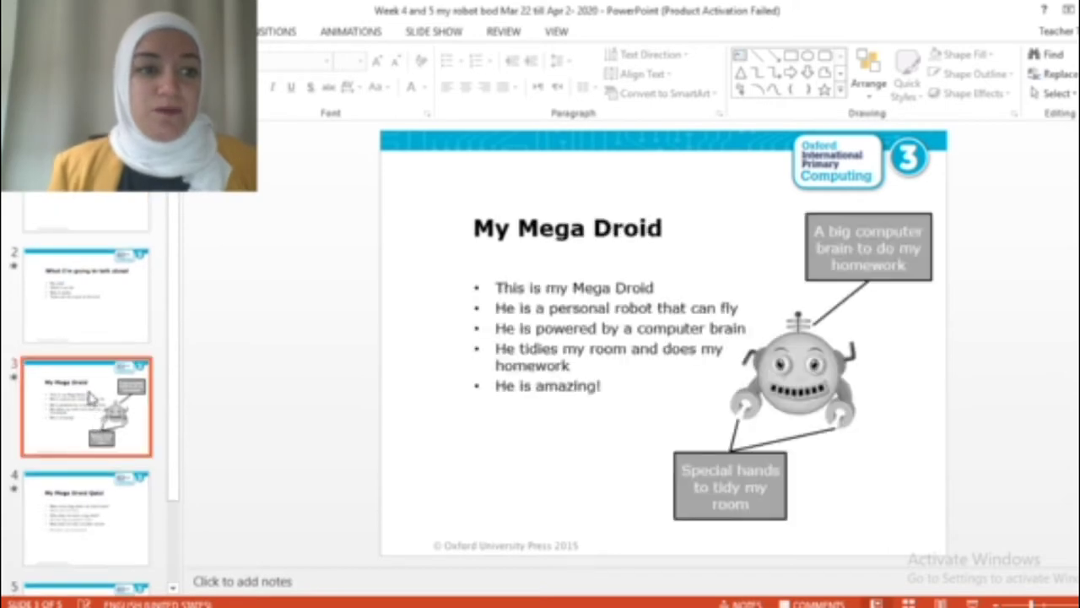
left_click(90, 221)
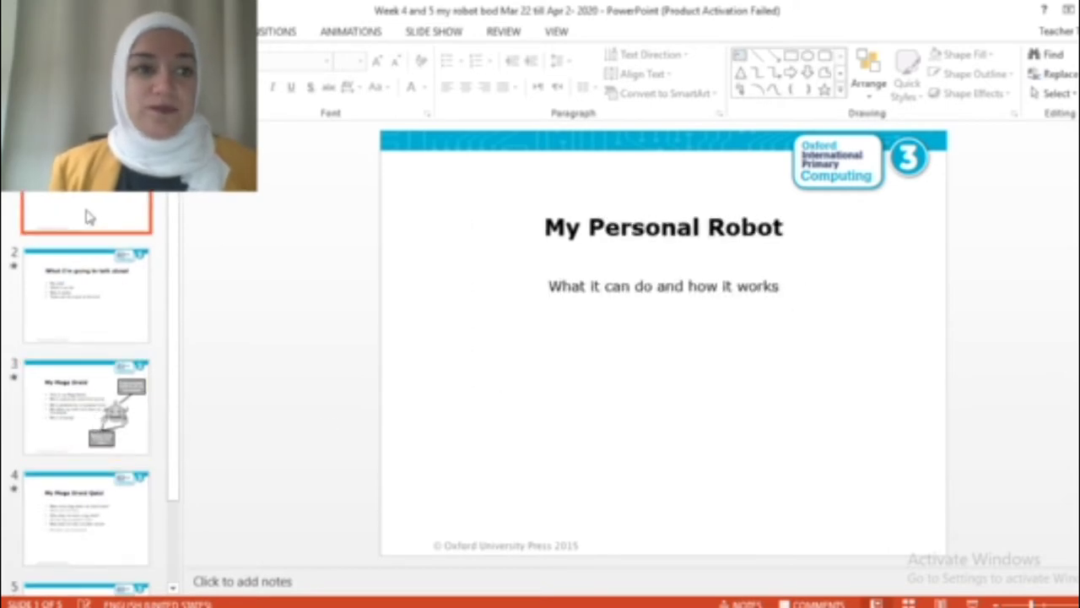
left_click(99, 337)
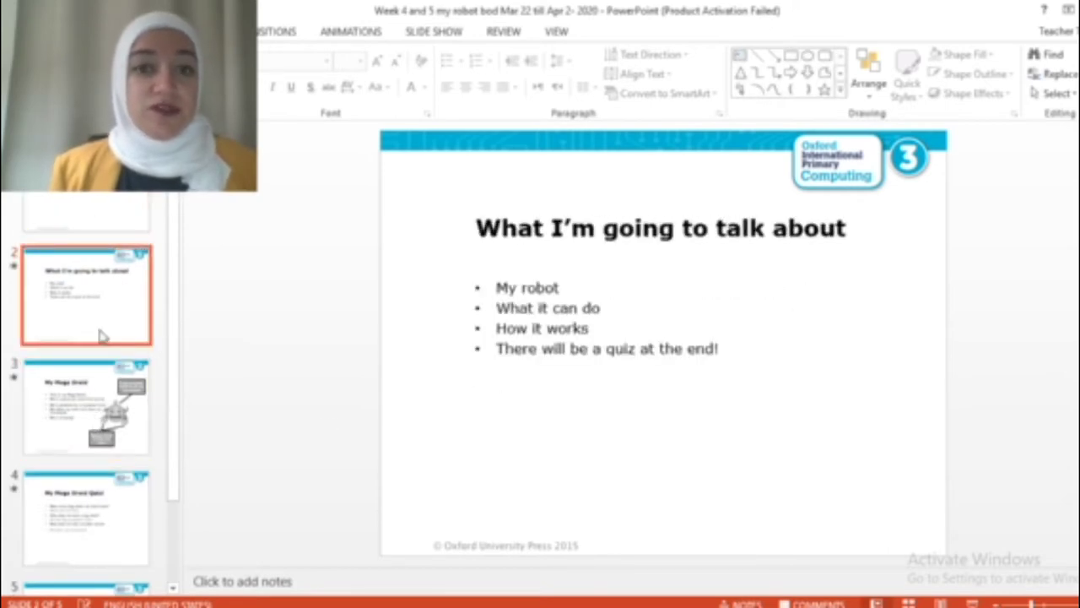
right_click(74, 407)
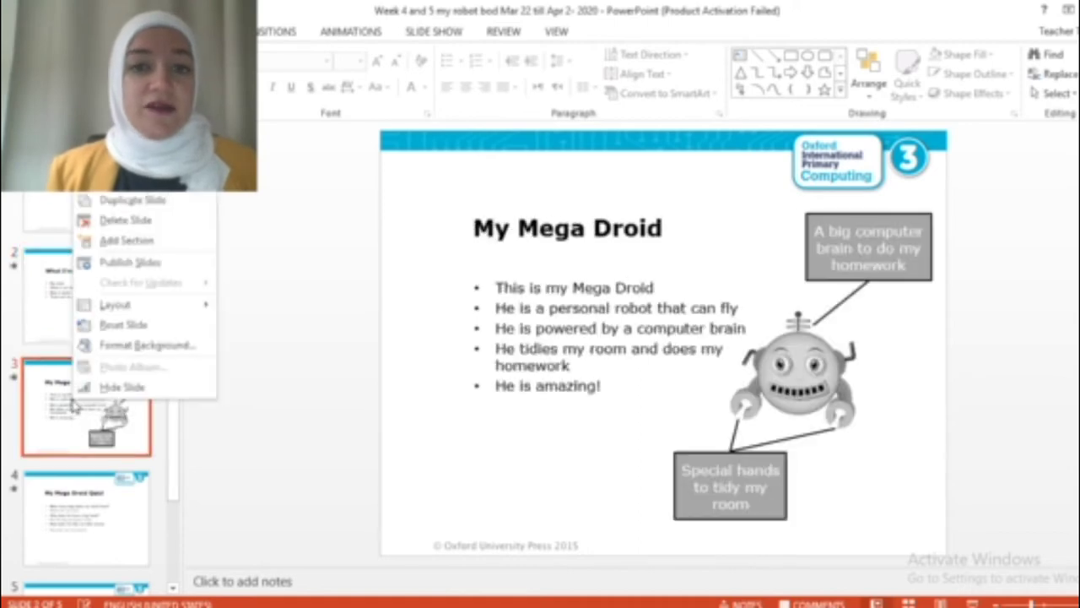
left_click(44, 490)
scroll(44, 489, "down", 2)
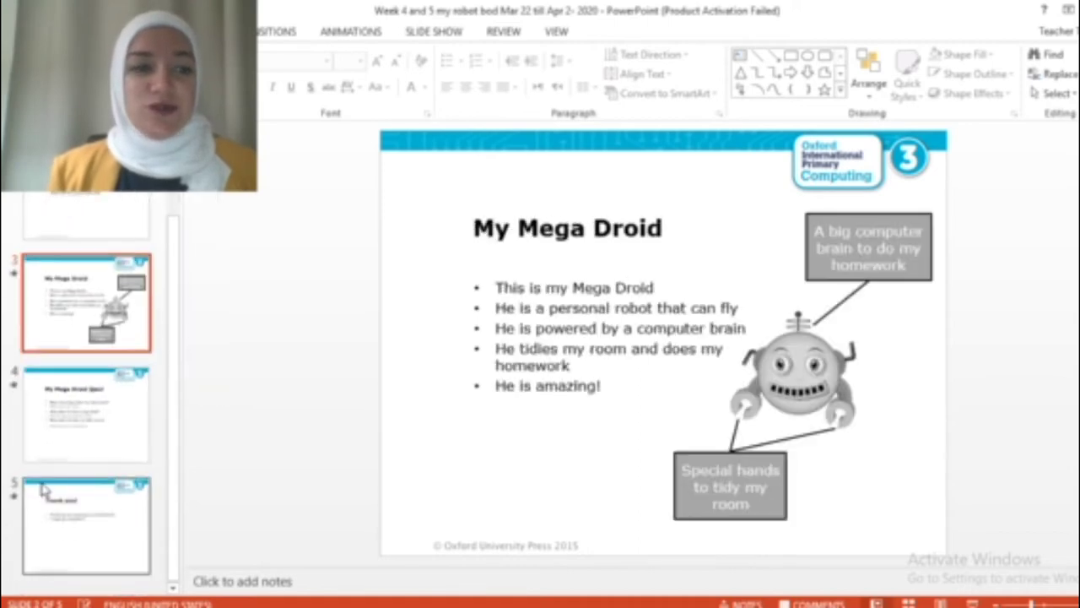
left_click(52, 510)
scroll(88, 403, "up", 2)
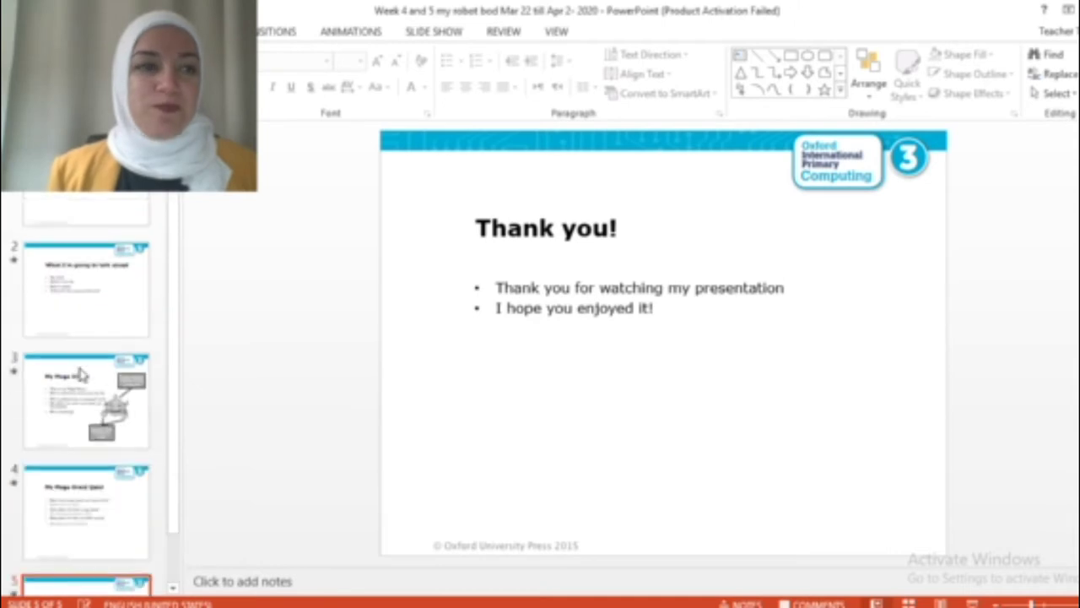
left_click(84, 216)
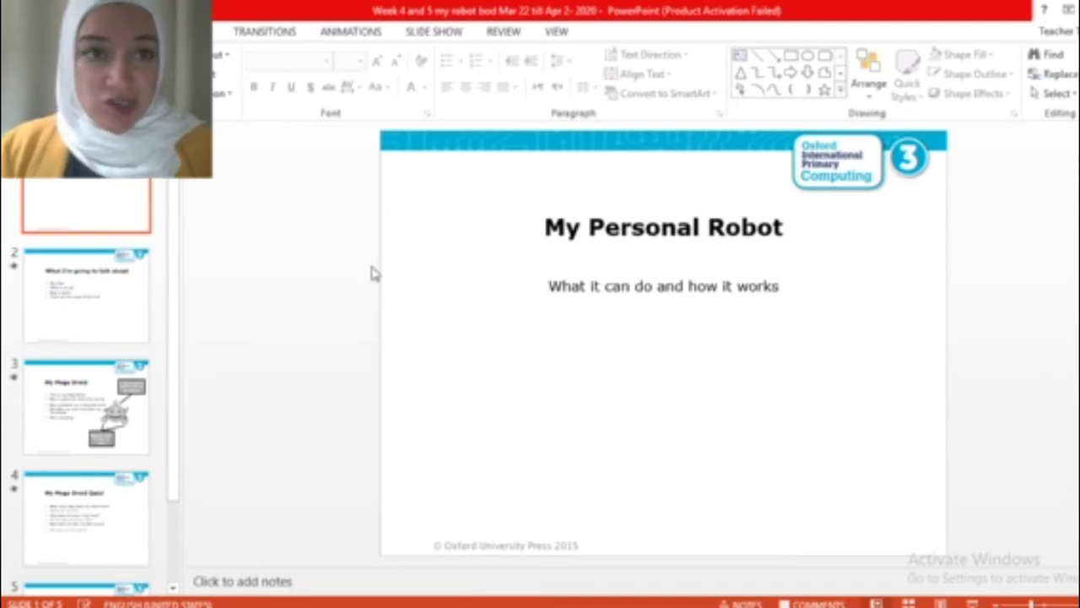
Apply the Split transition to a slide, then change the My Mega Droid Quiz! slide's Rotate transition.
left_click(268, 38)
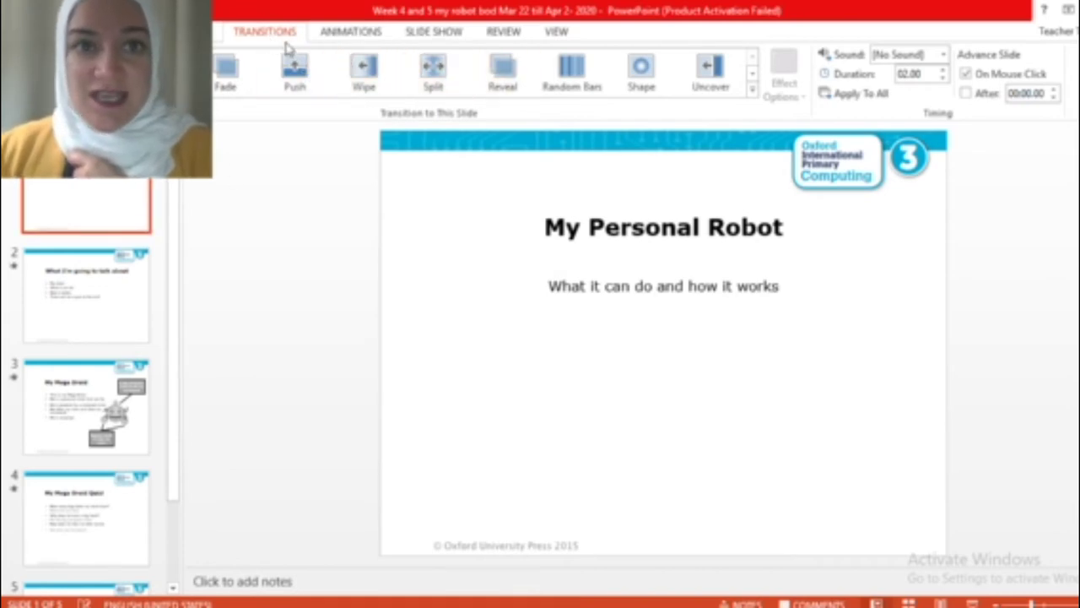
left_click(433, 74)
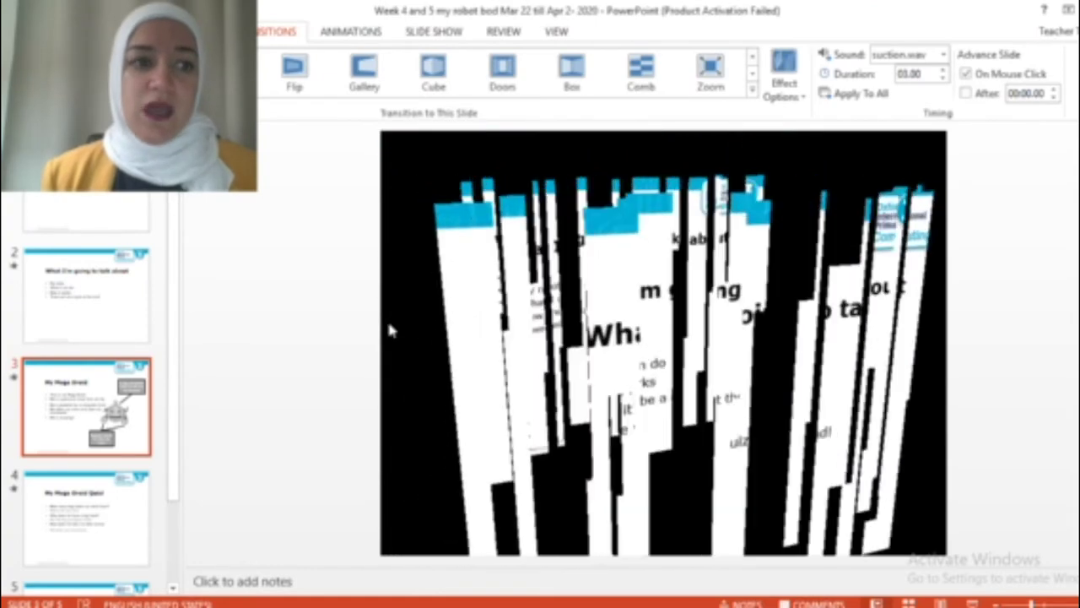
left_click(98, 531)
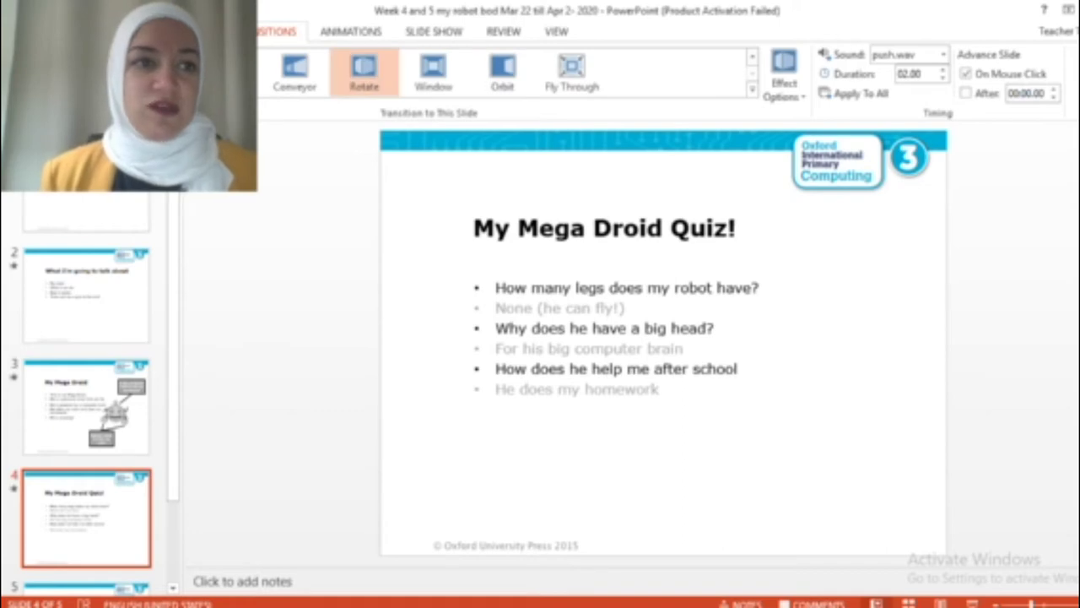
left_click(153, 68)
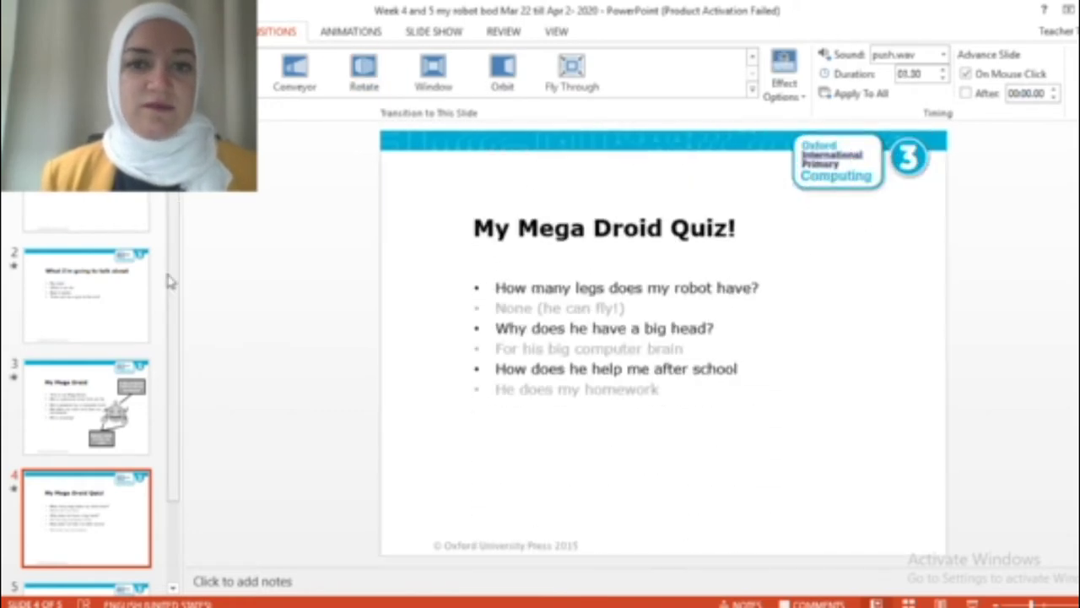
Give the Thank you! slide the Honeycomb transition.
scroll(132, 417, "down", 3)
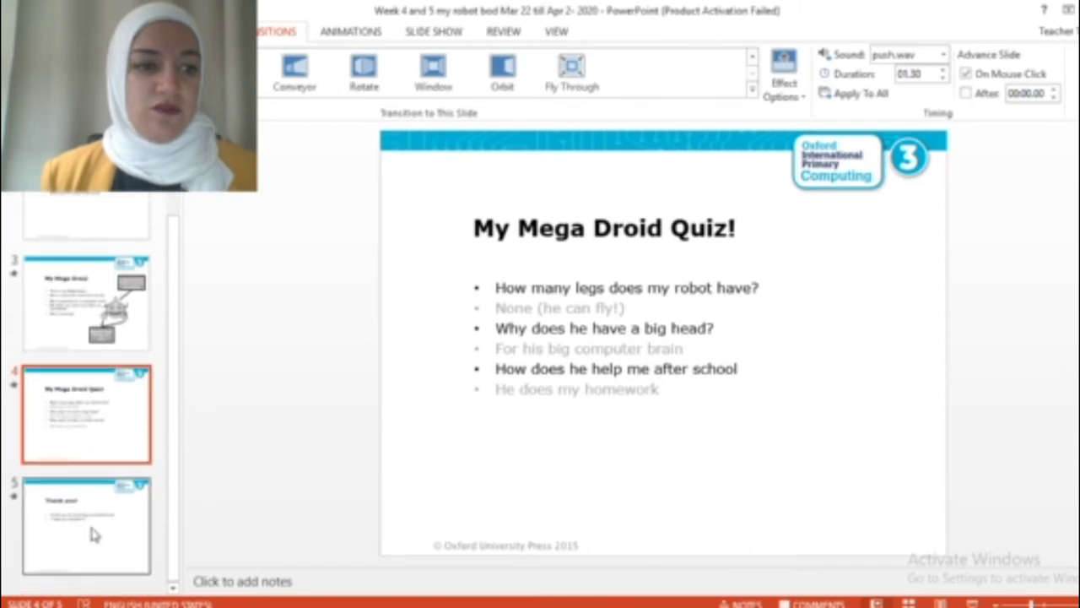
left_click(92, 533)
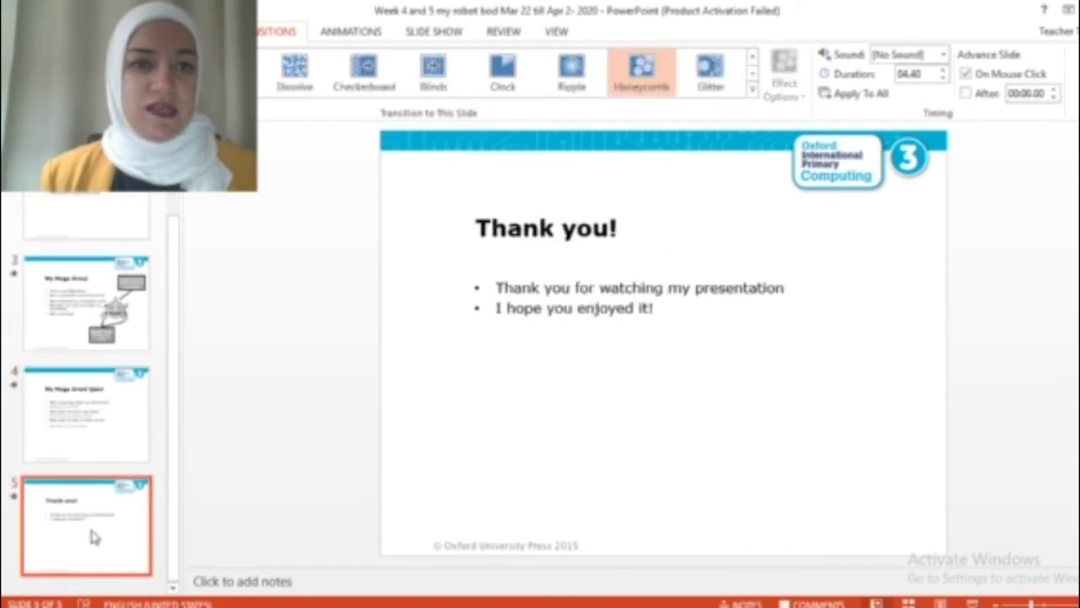
left_click(645, 74)
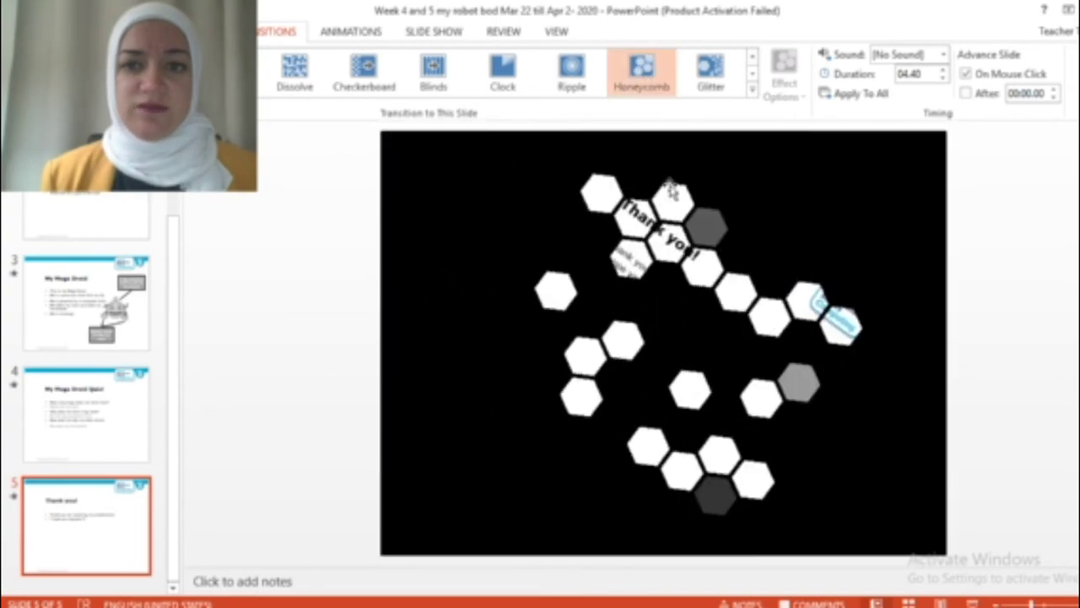
Return to the 'My Personal Robot' title slide and show the Transitions settings with Alt+K.
scroll(86, 388, "up", 2)
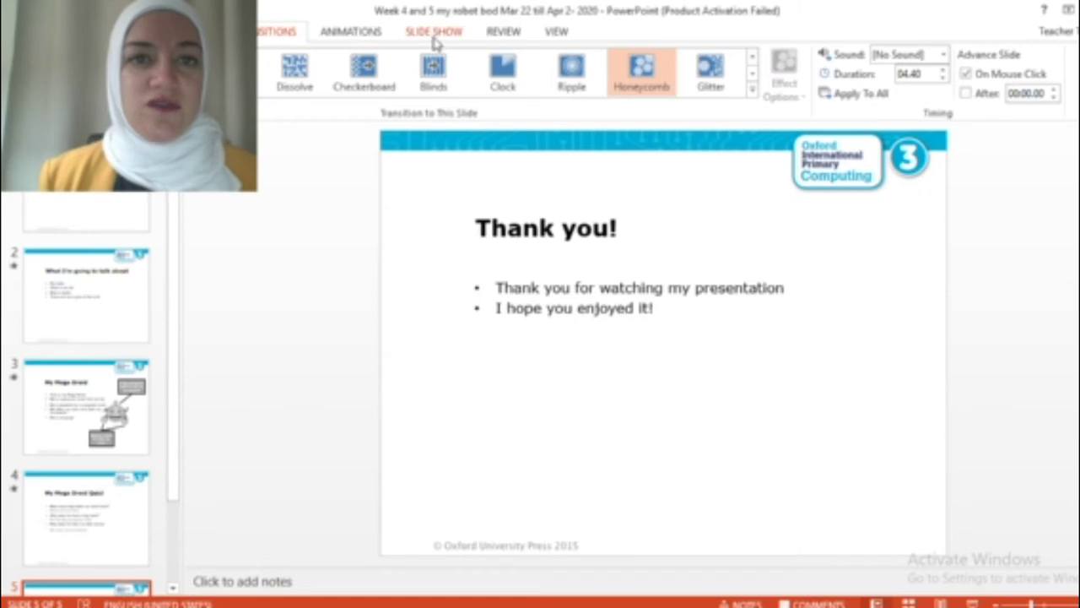
left_click(434, 34)
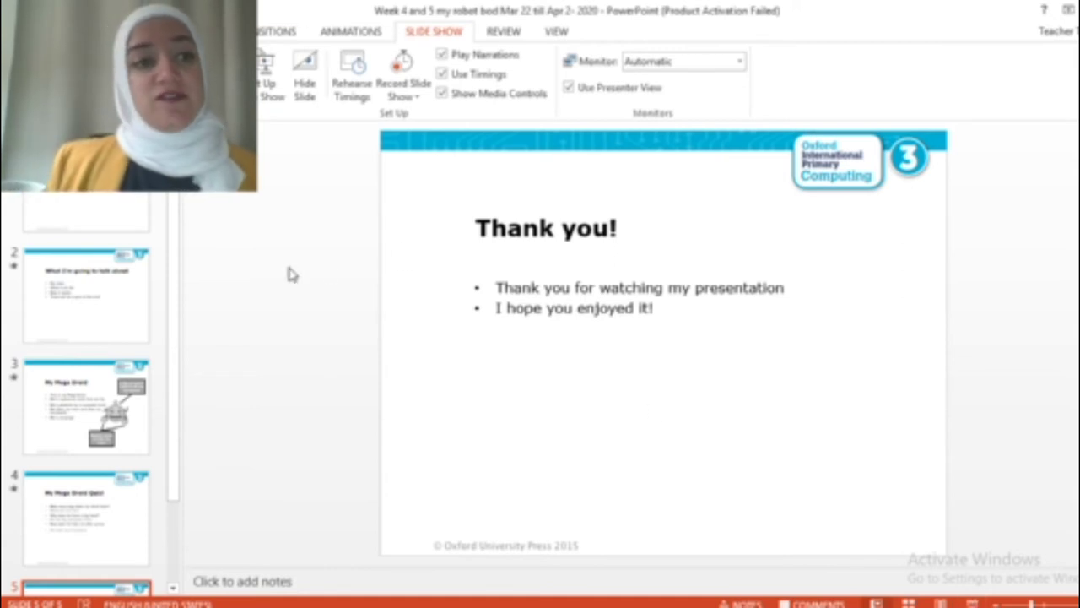
left_click(127, 221)
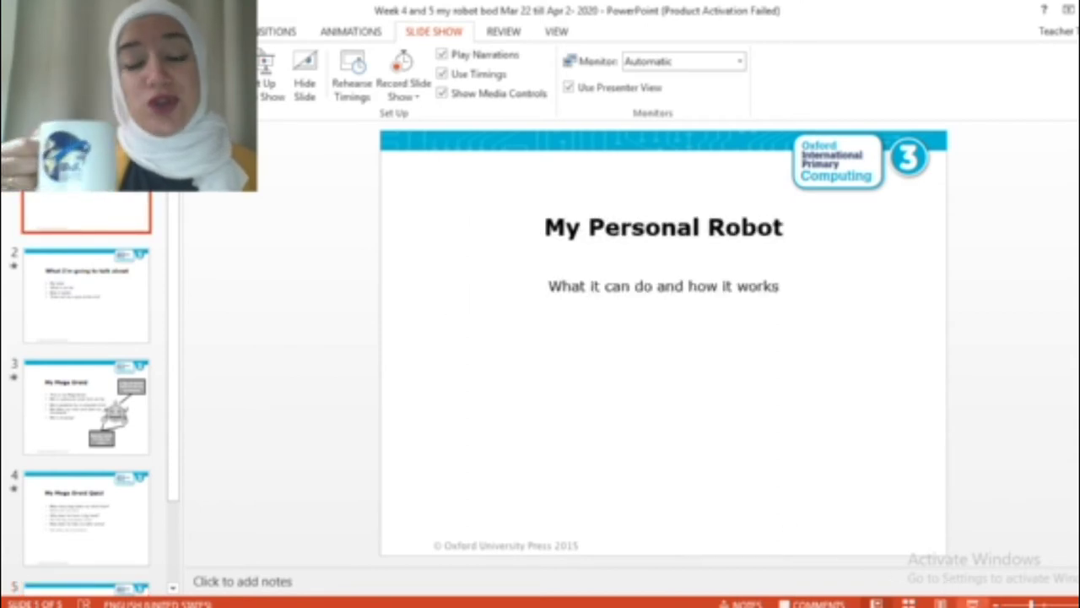
key("alt+k")
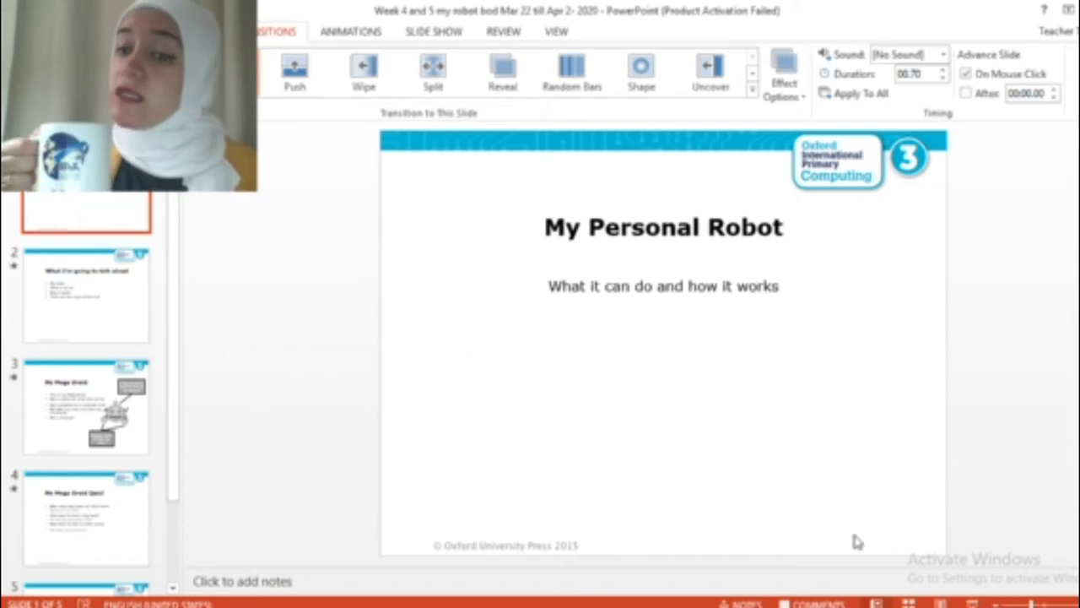
left_click(973, 602)
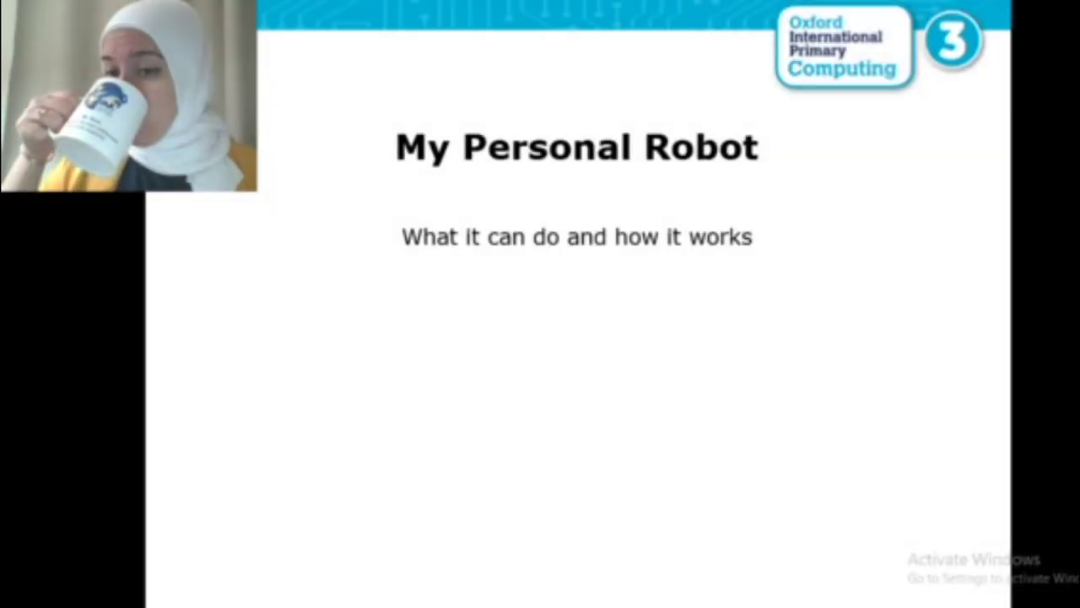
key("Right")
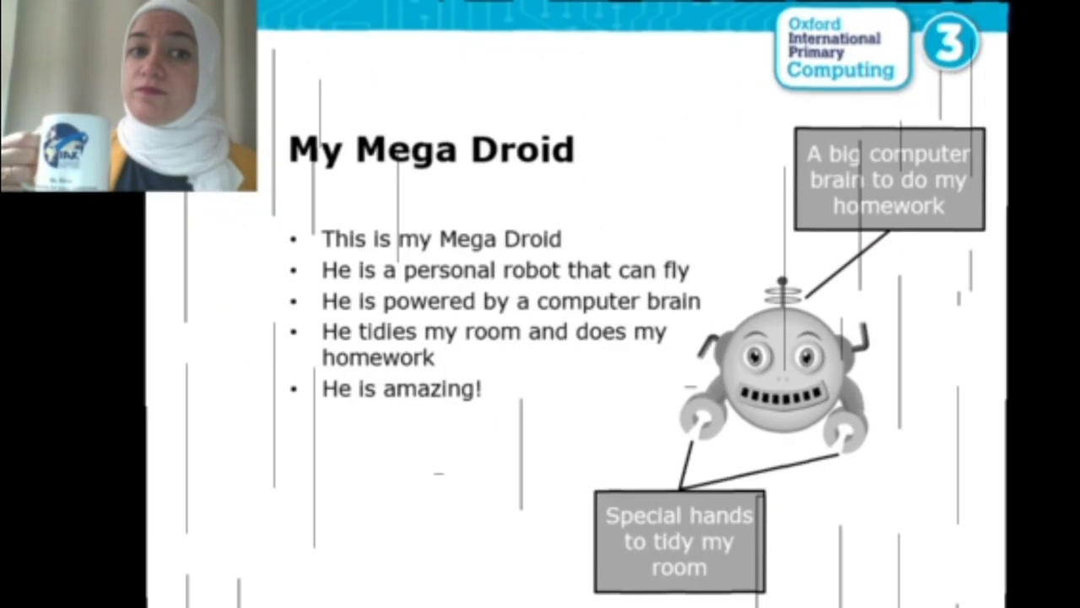
key("Right")
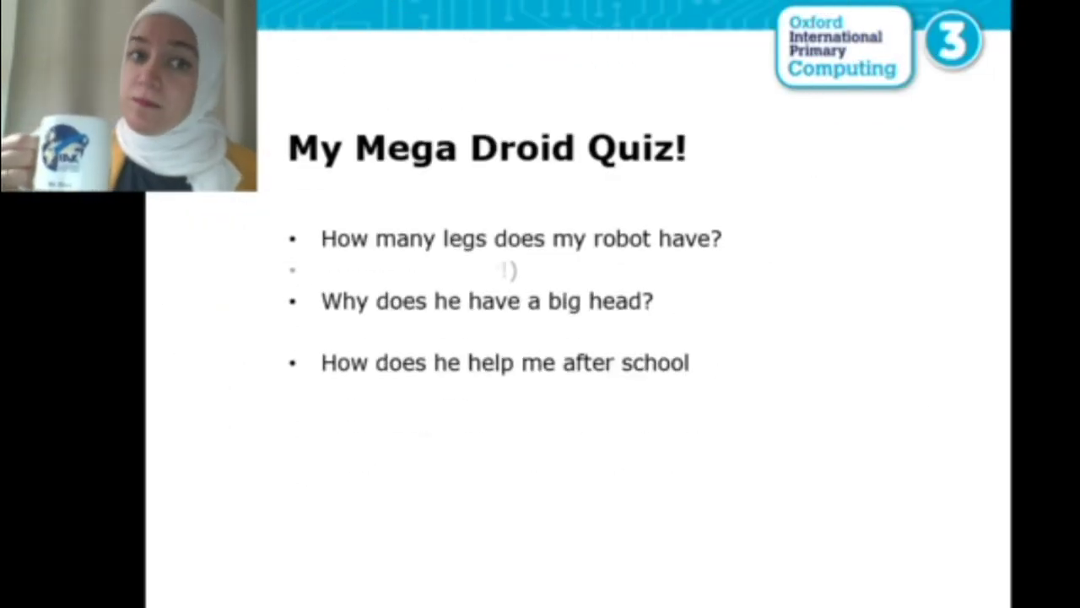
key("Escape")
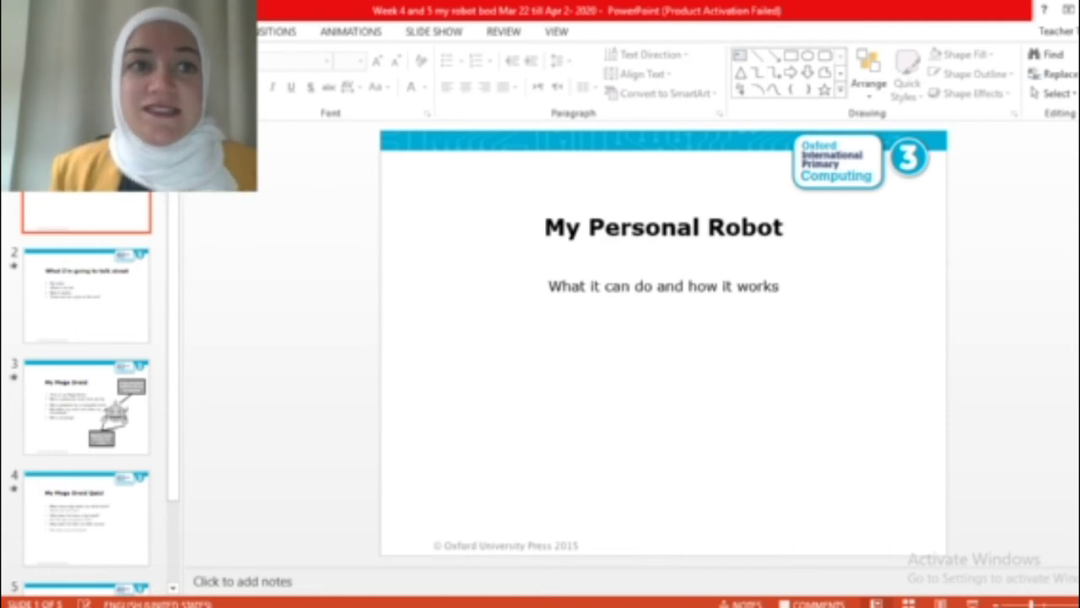
Expand the Design tab's Themes gallery to show every available theme.
left_click(207, 32)
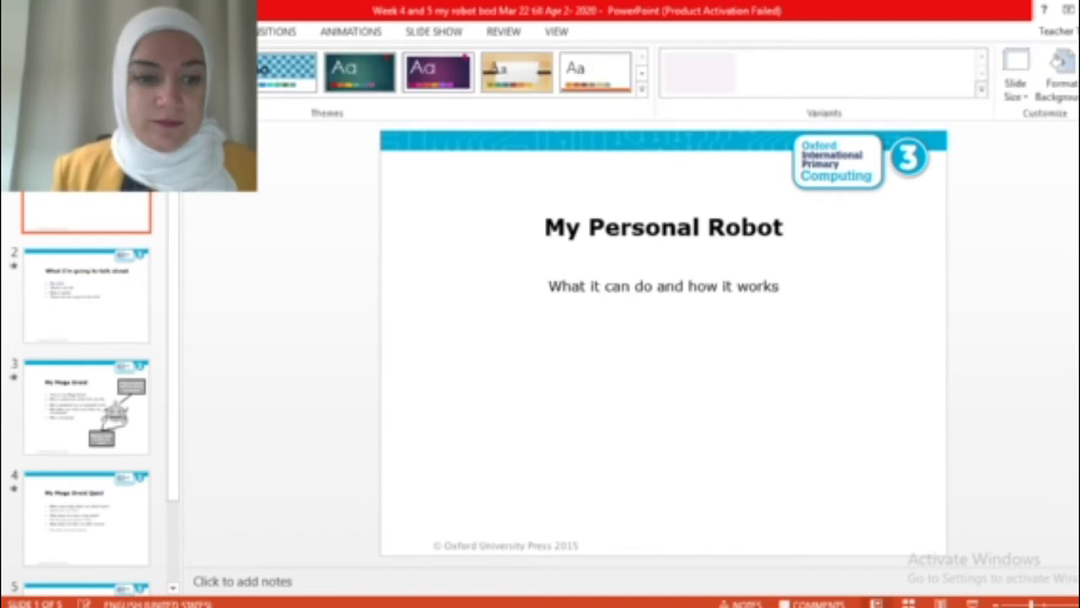
key("alt+Tab")
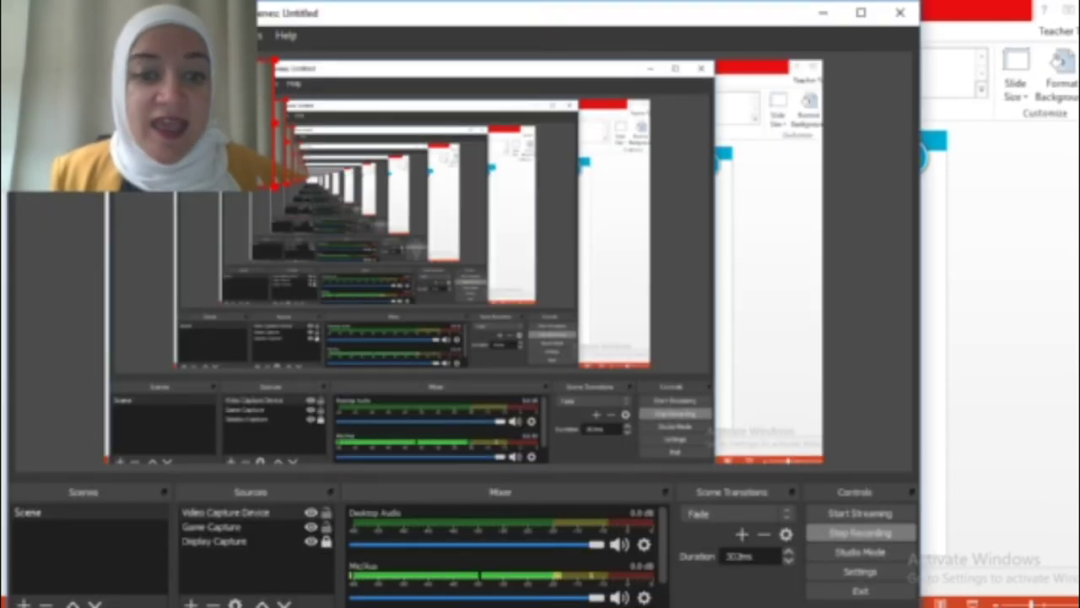
key("alt+Tab")
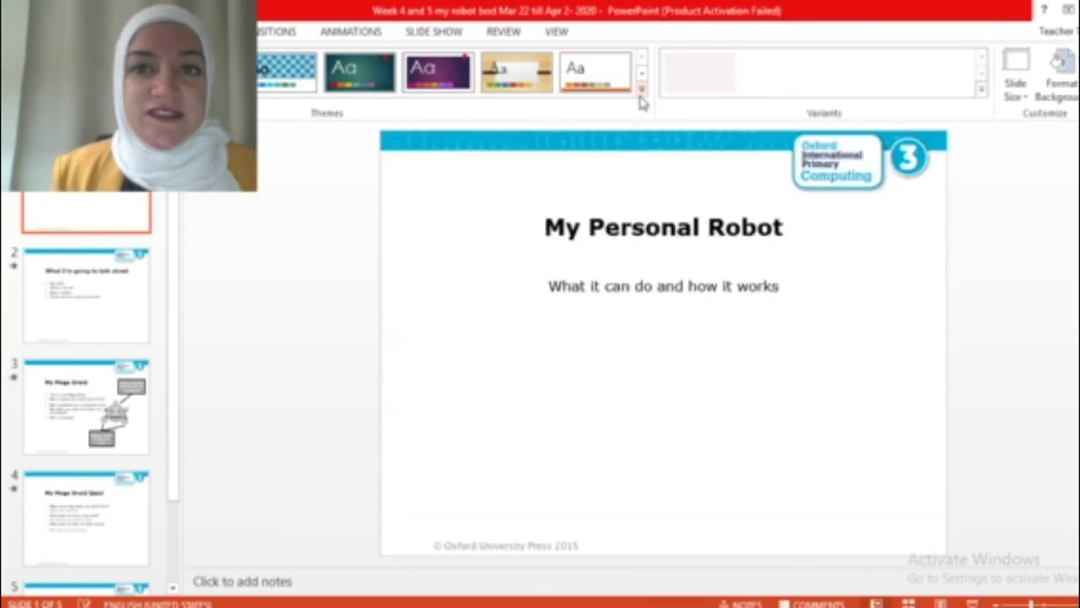
left_click(641, 89)
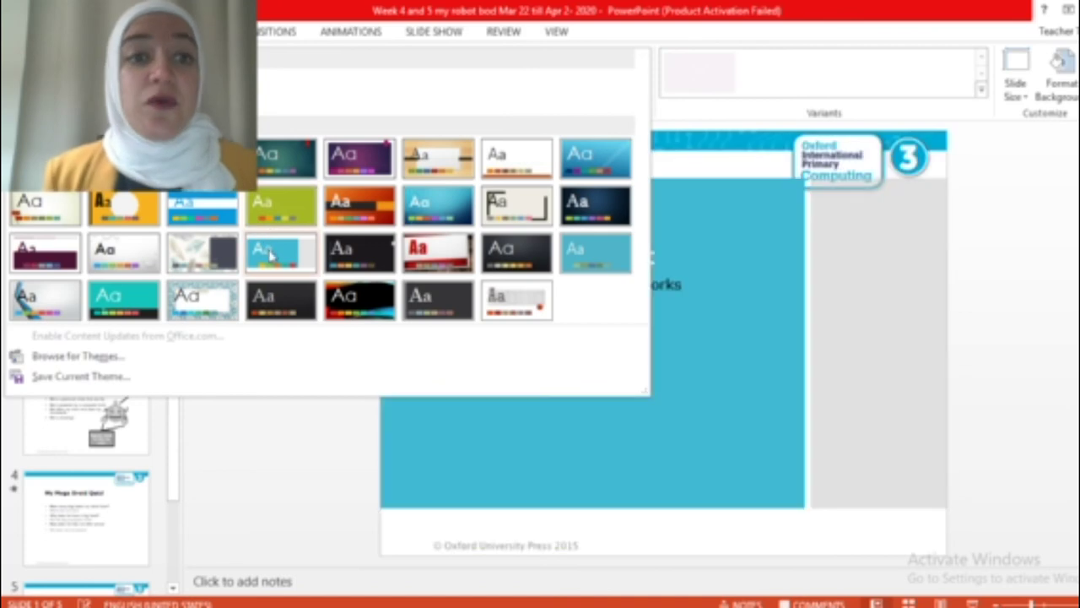
Apply the orange and black theme to the deck and review slides 2, 1 and 3.
left_click(365, 206)
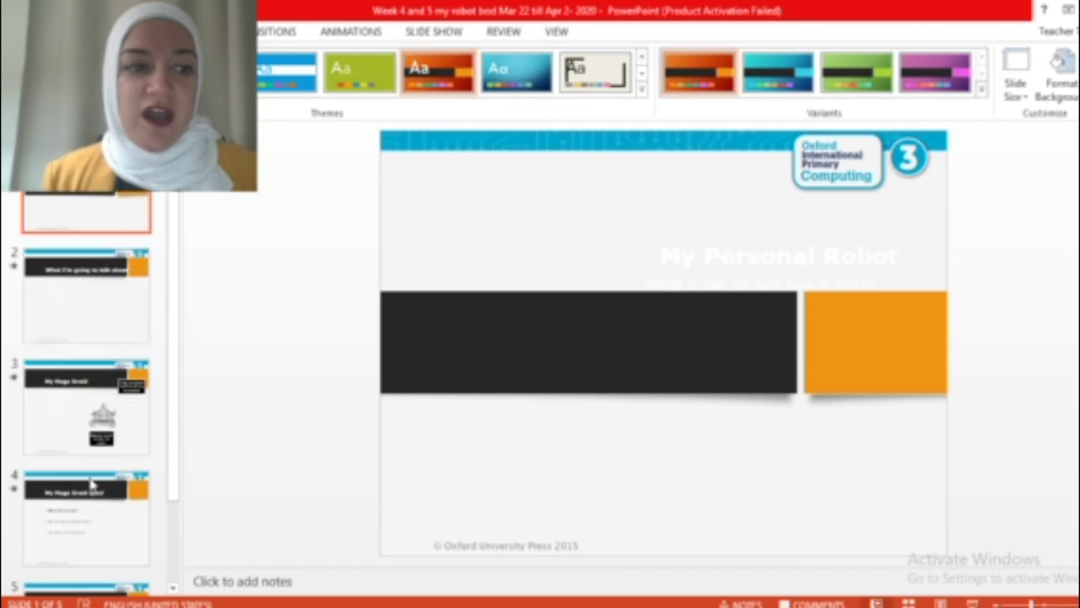
scroll(91, 498, "down", 1)
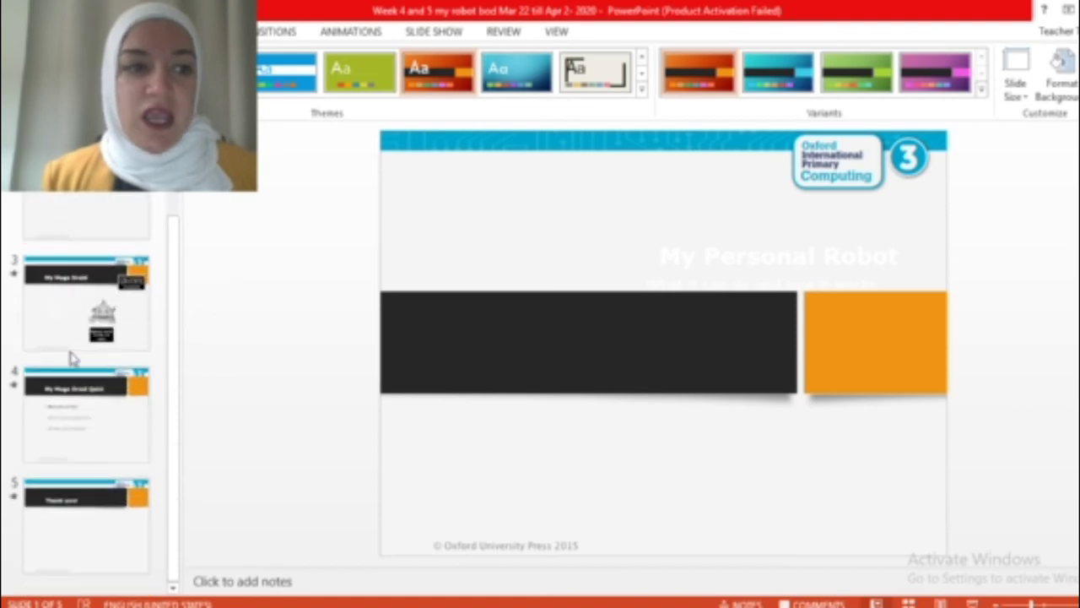
left_click(75, 222)
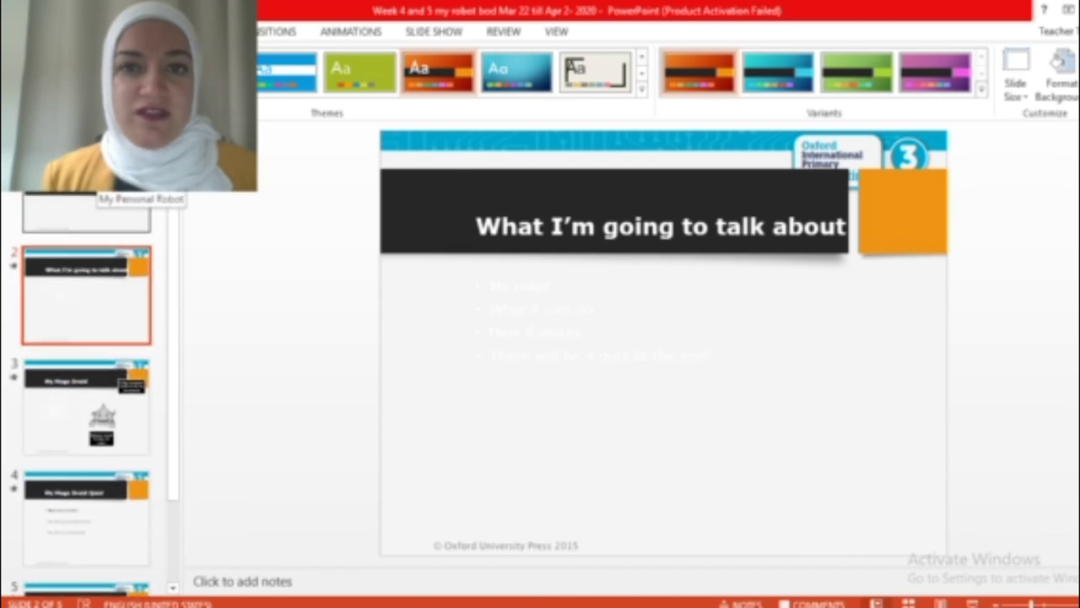
left_click(95, 184)
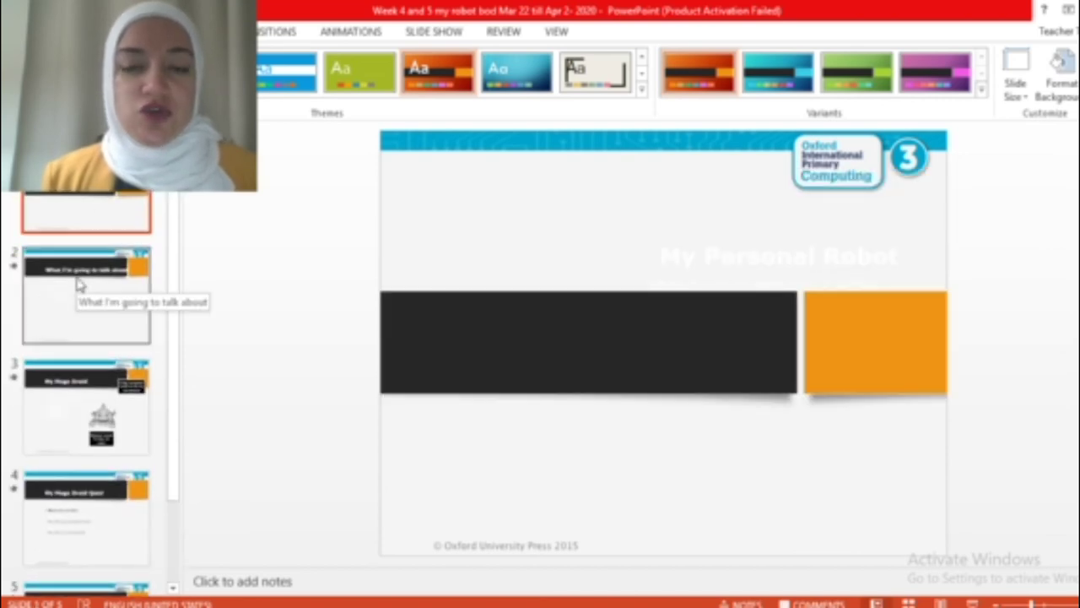
left_click(85, 384)
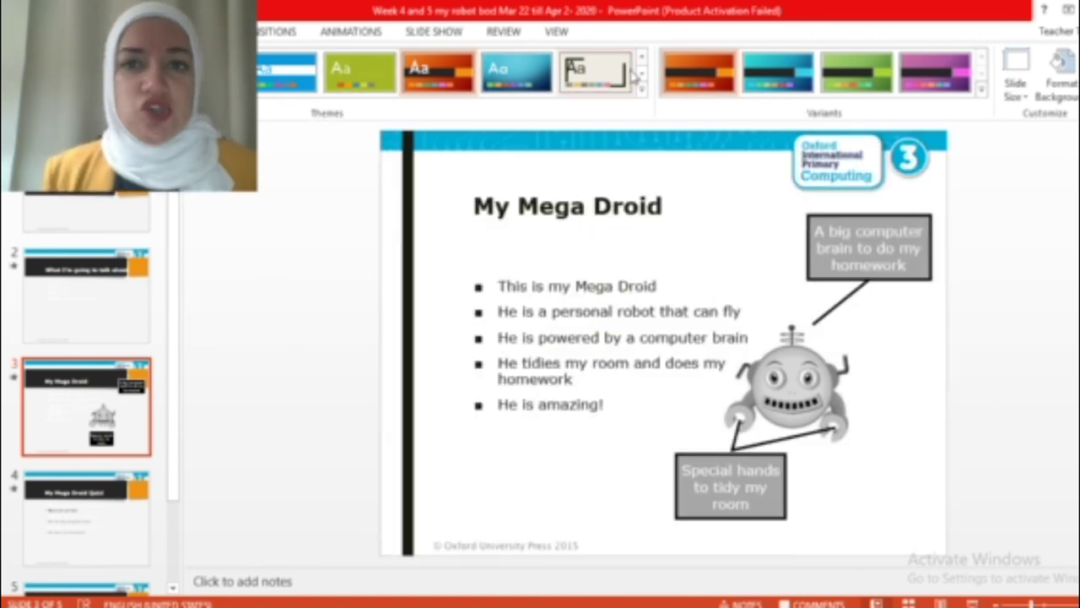
left_click(641, 87)
Apply the purple theme, then review the title slide and the 'What I'm going to talk about' slide.
left_click(358, 166)
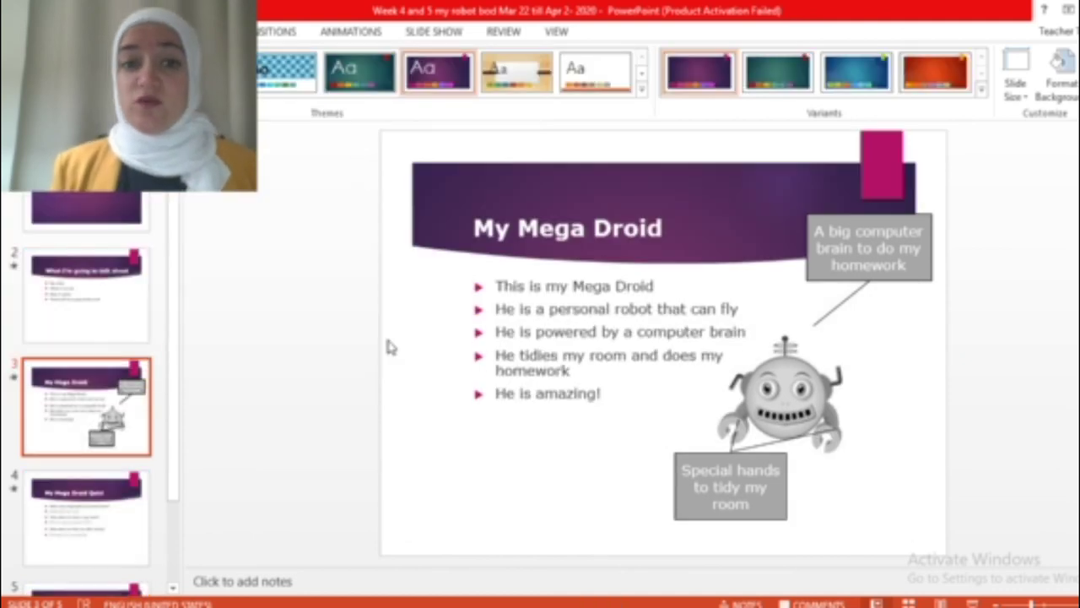
left_click(76, 211)
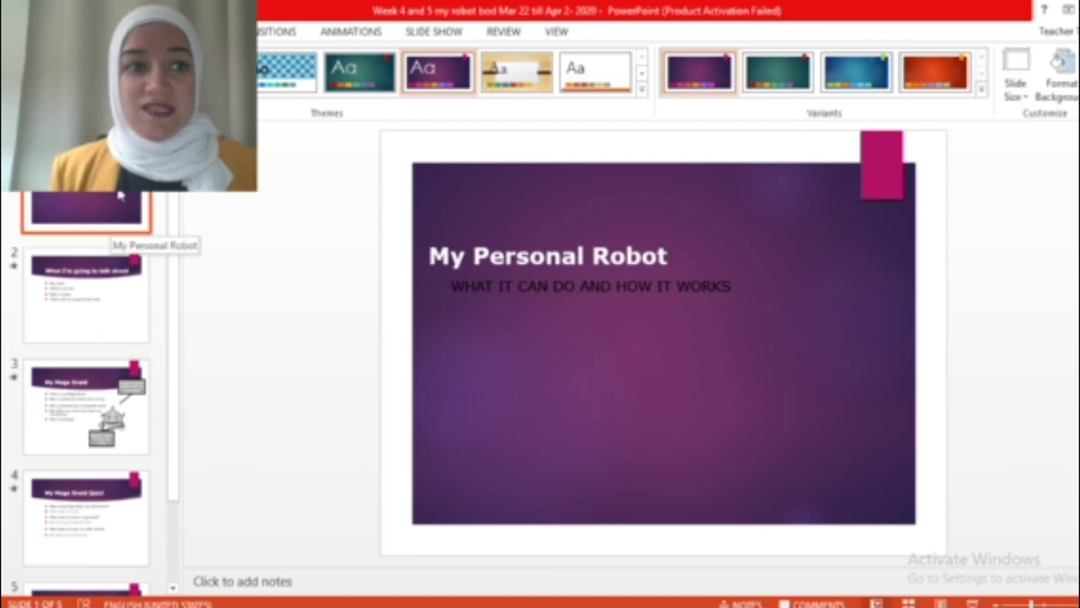
left_click(117, 295)
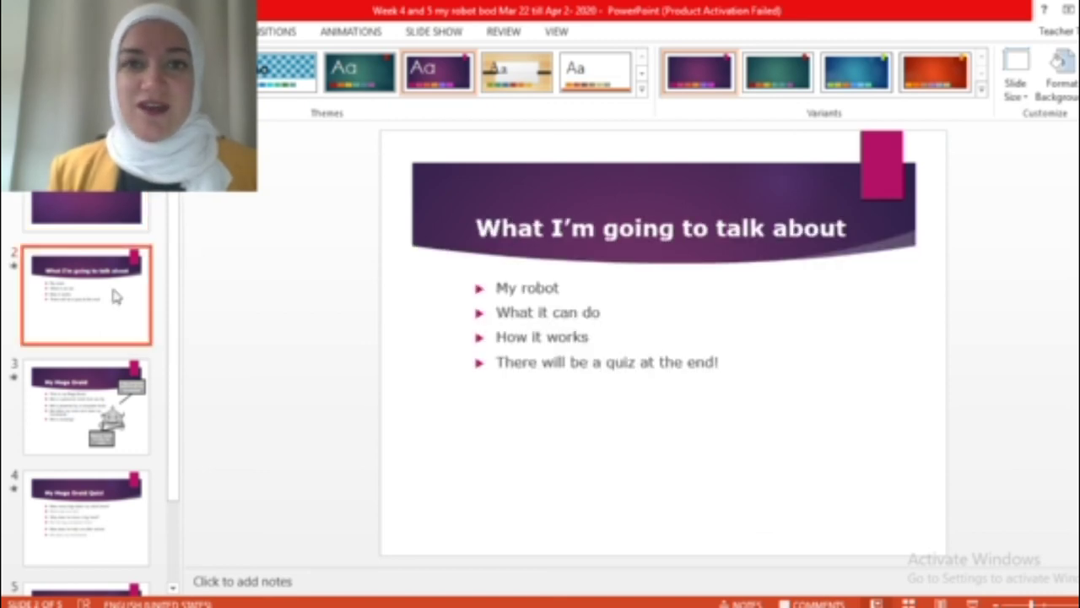